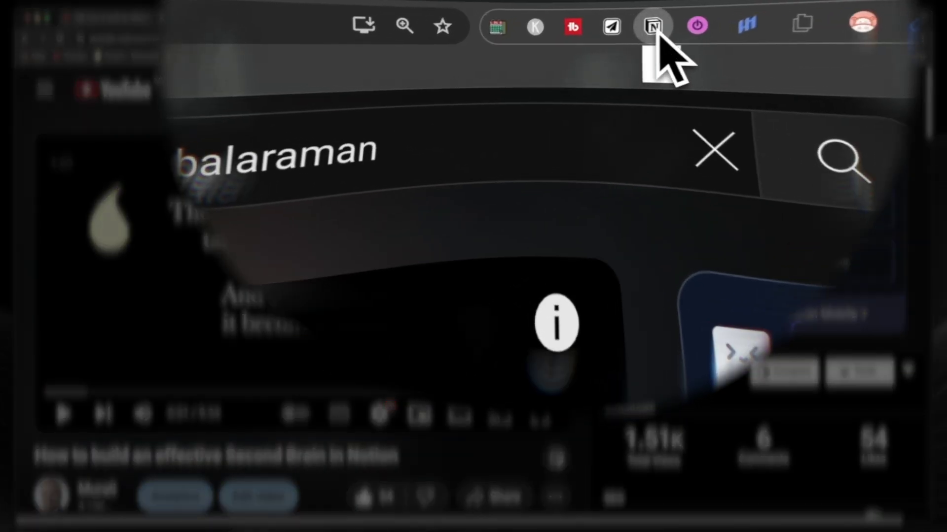
# Step: Search YouTube for 'Telling better stories' and scroll through the results
pyautogui.click(659, 32)
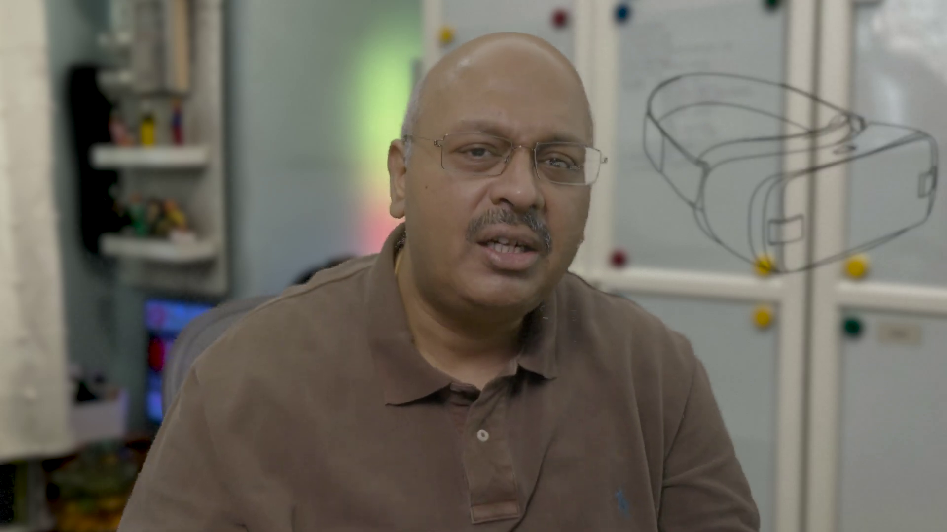
pyautogui.click(275, 93)
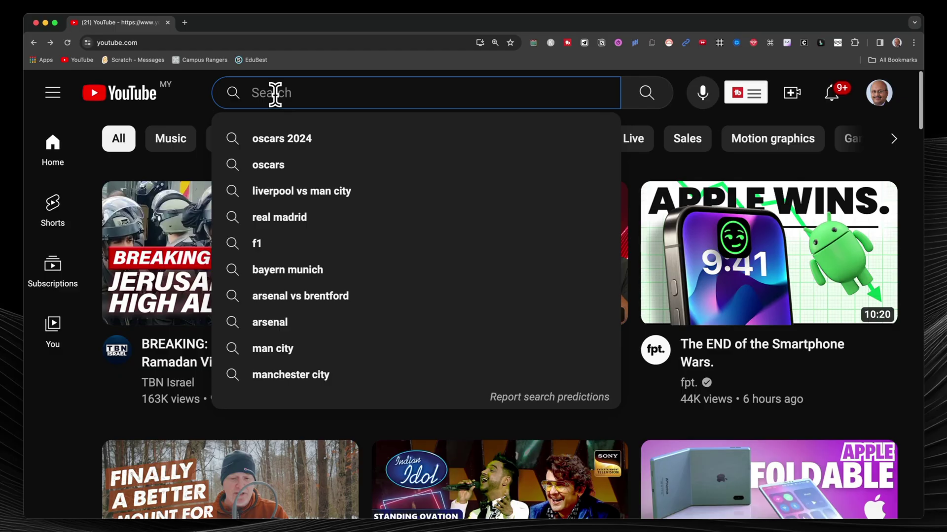
pyautogui.write('Telling better stories')
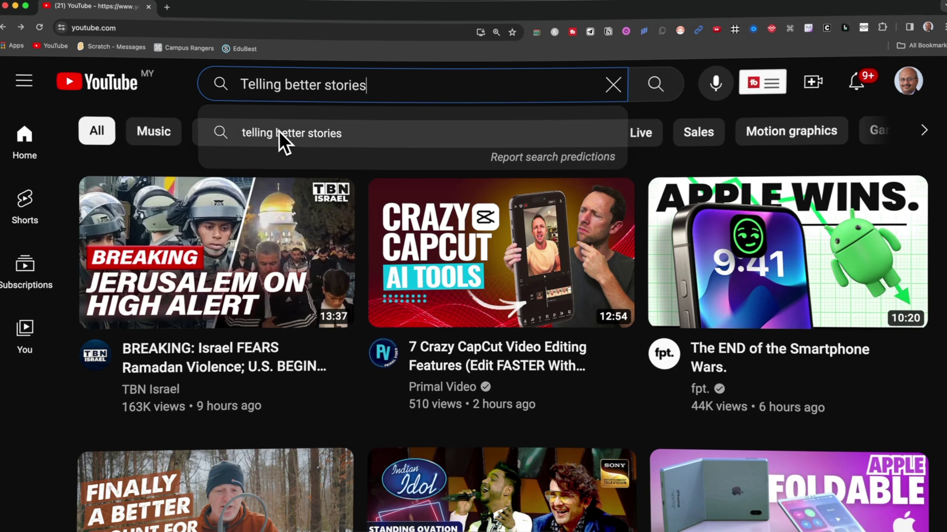
pyautogui.click(279, 132)
pyautogui.scroll(-10, 274, 182)
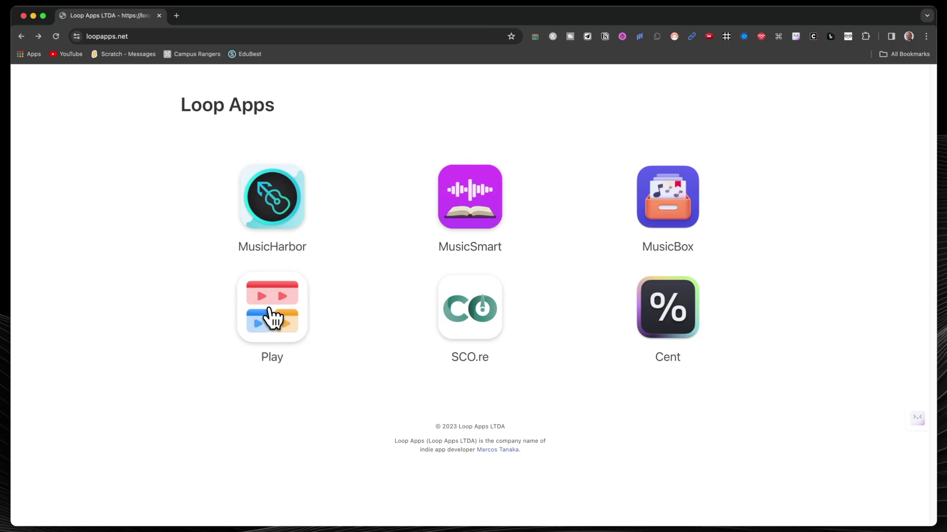
# Step: Open Play's page on marcosatanaka.com, highlight the supported-devices sentence, and widen Play's sidebar
pyautogui.click(270, 311)
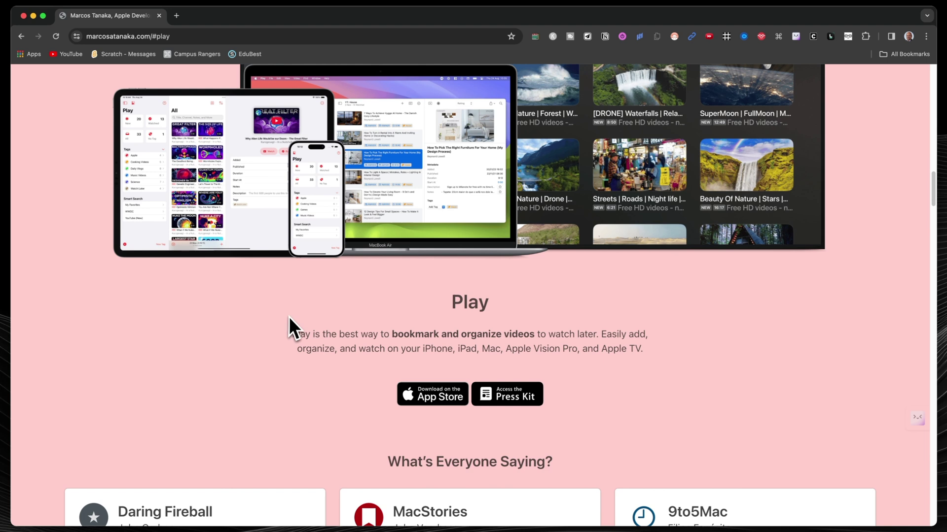
pyautogui.moveTo(424, 349); pyautogui.dragTo(588, 342)
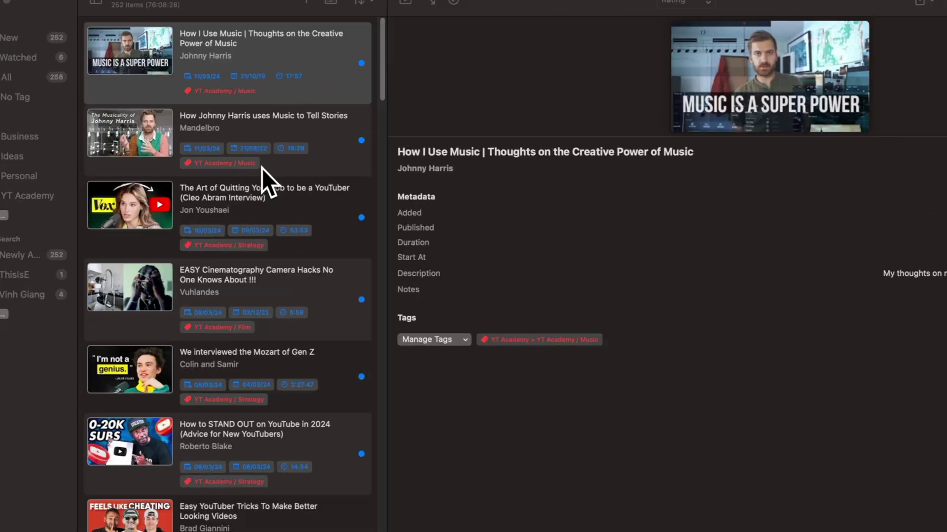
pyautogui.scroll(-10, 317, 232)
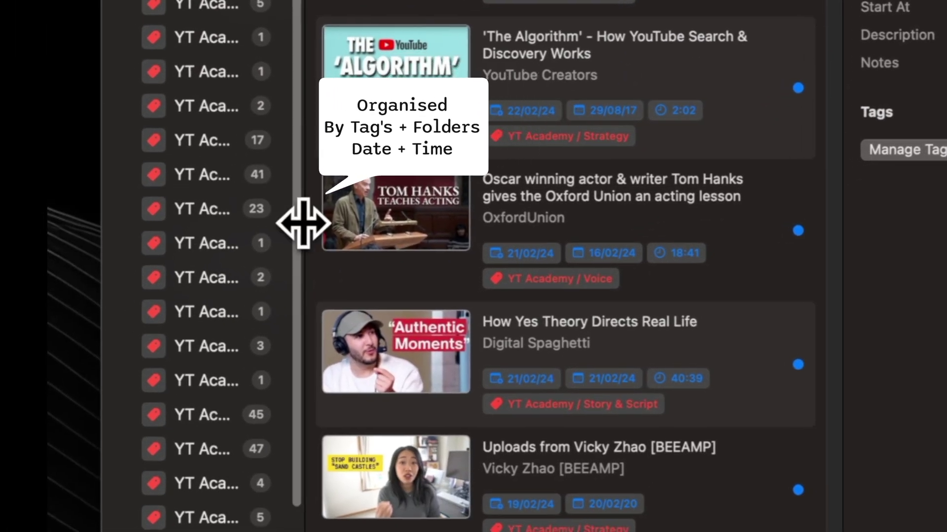
pyautogui.moveTo(303, 224); pyautogui.dragTo(498, 206)
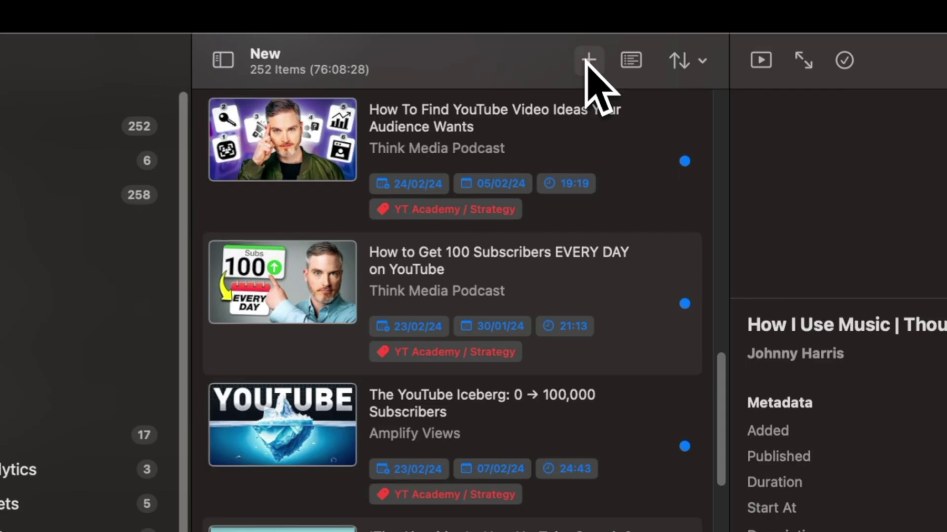
pyautogui.click(588, 60)
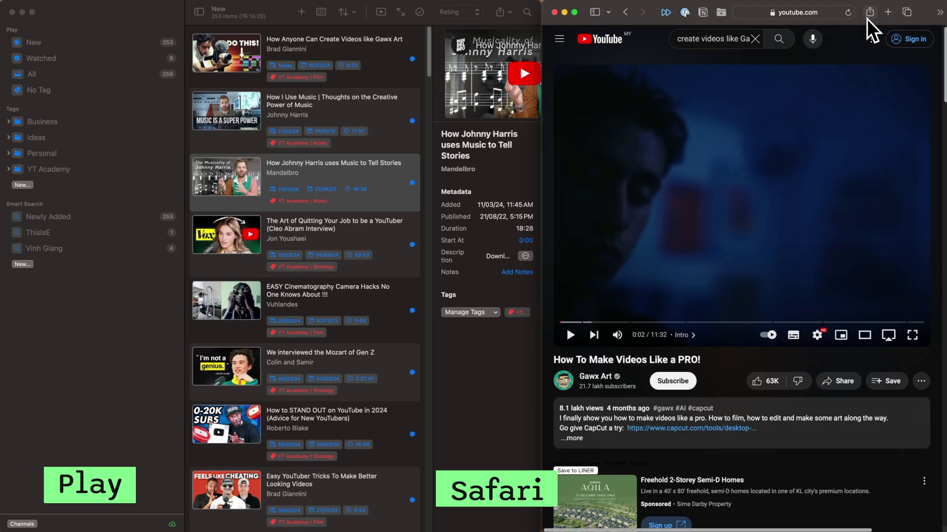
# Step: Share the current Safari video to Play with the YT Academy / Film tag and confirm
pyautogui.click(867, 22)
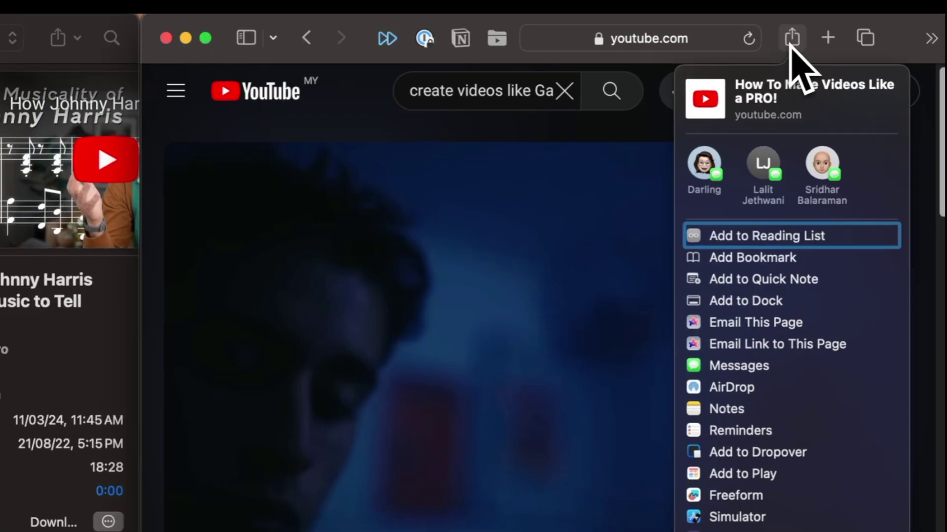
pyautogui.click(756, 474)
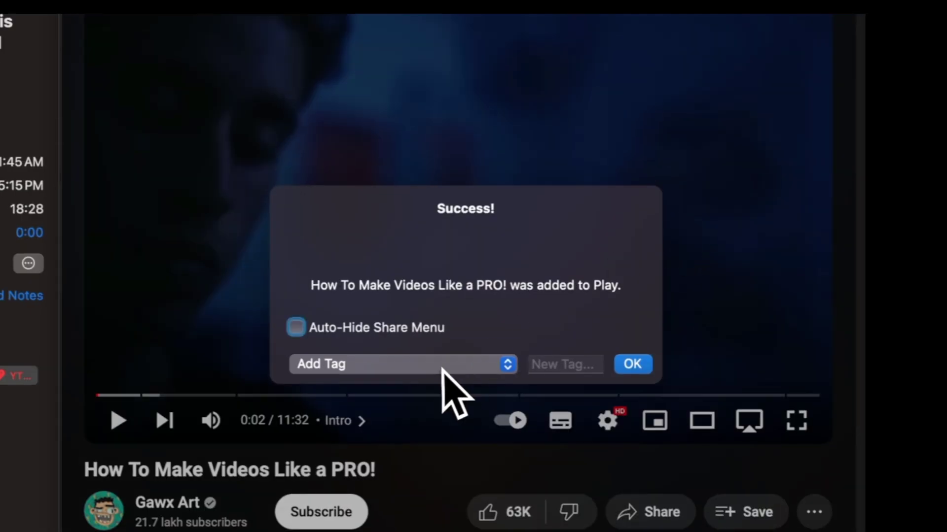
pyautogui.click(435, 365)
pyautogui.click(389, 523)
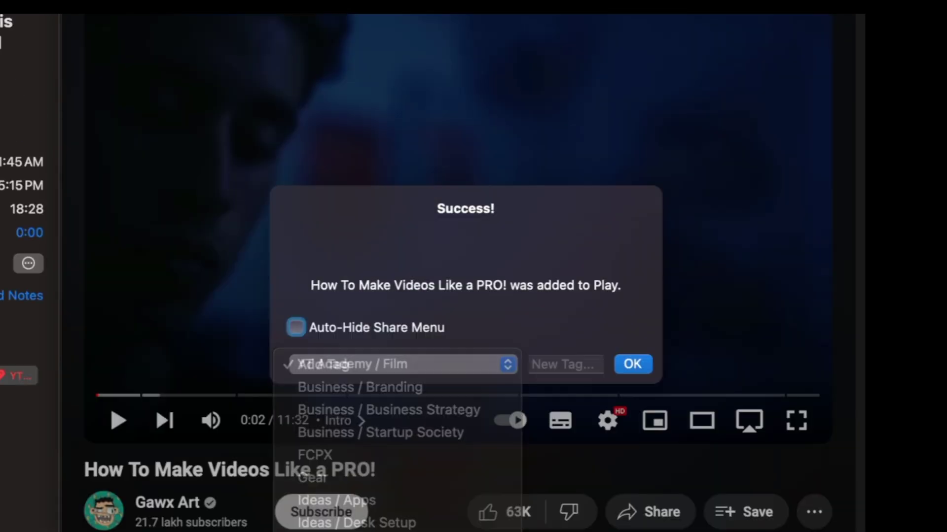
pyautogui.click(631, 365)
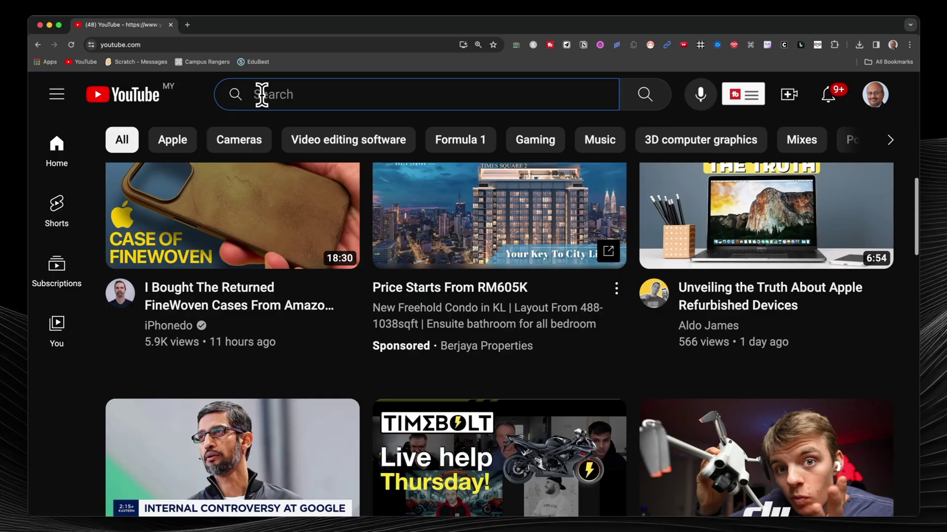
# Step: Begin a 'How…' YouTube search and save 20 Ways to Make BETTER YouTube Videos! to Play
pyautogui.write('How')
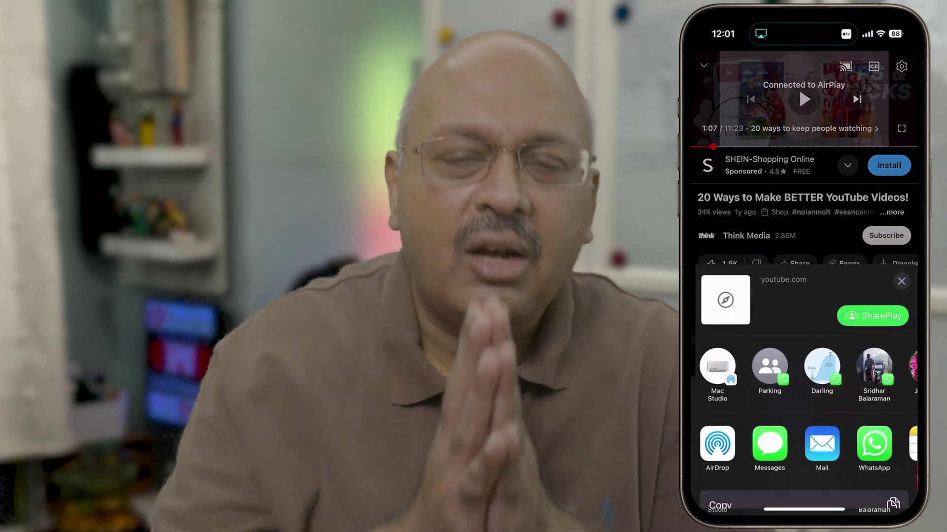
pyautogui.scroll(-5, 804, 345)
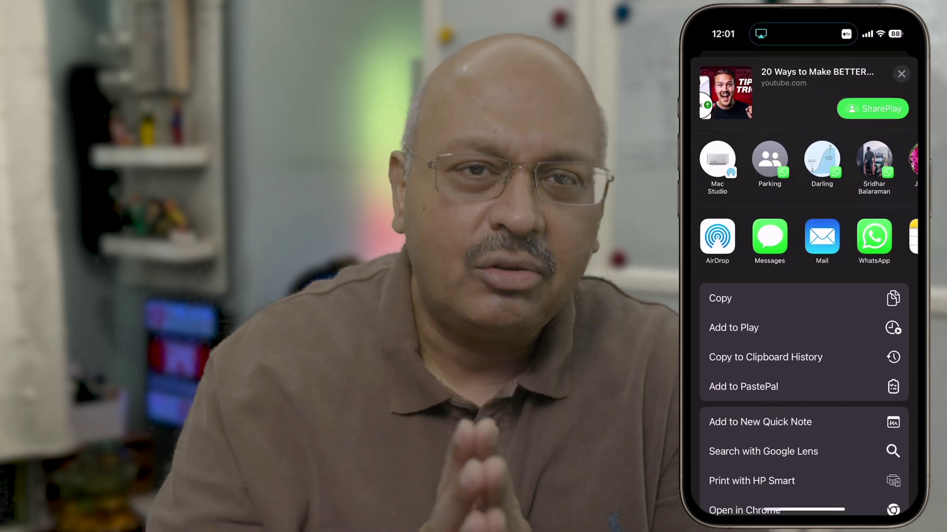
pyautogui.click(733, 328)
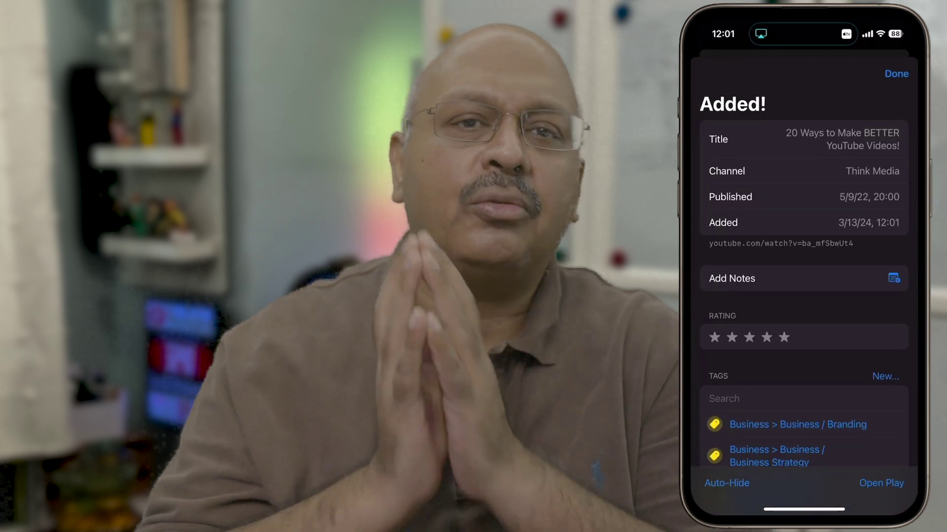
# Step: Scroll the 'How to create better youtube videos' results and open the algorithm video's options menu
pyautogui.scroll(-3, 803, 296)
pyautogui.scroll(-5, 804, 296)
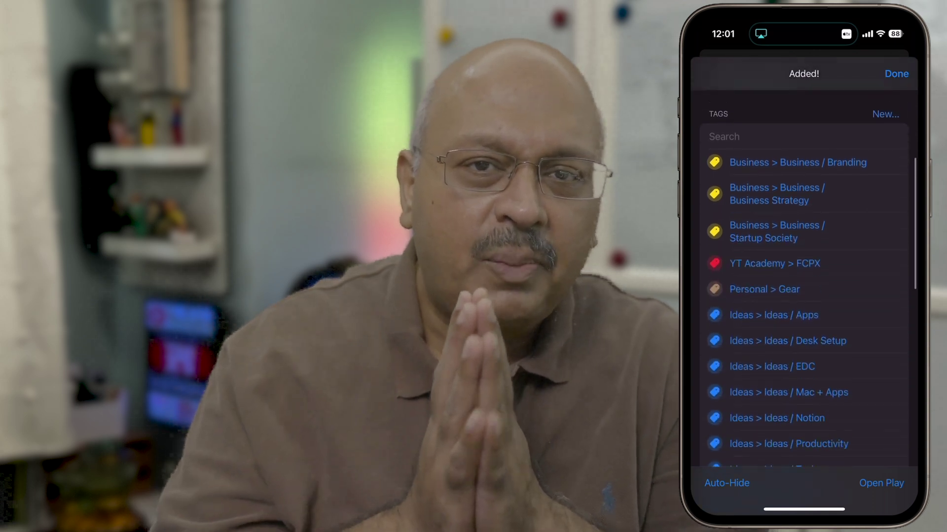
pyautogui.scroll(-4, 803, 296)
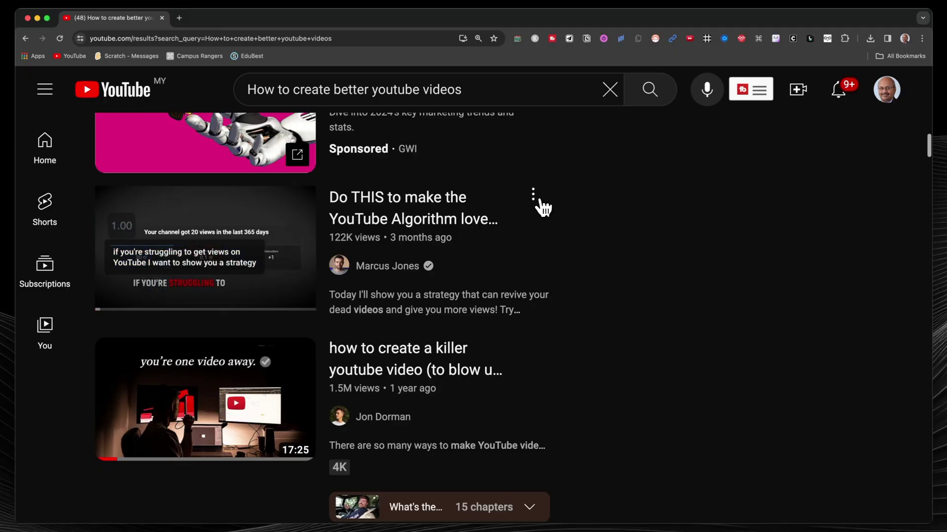
pyautogui.click(539, 199)
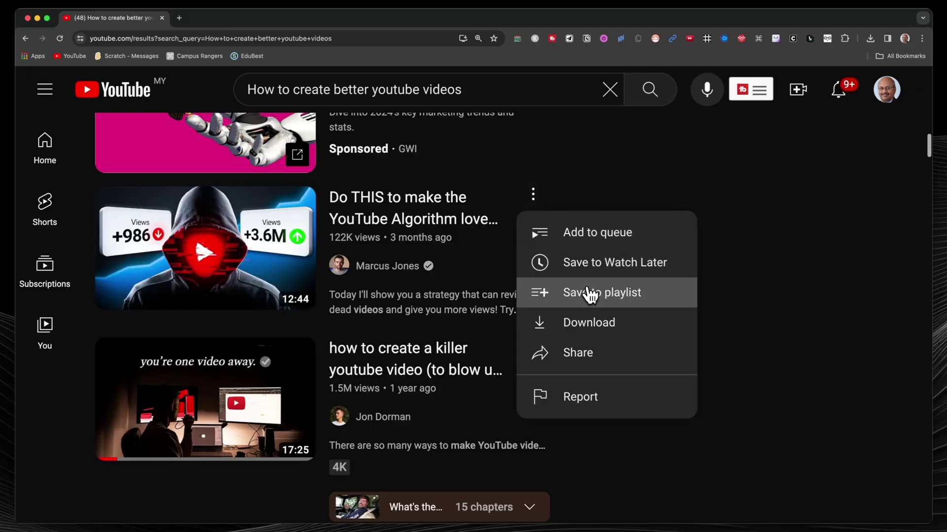
# Step: Open Save to playlist for a search result and a home-feed video, scrolling the playlist list
pyautogui.click(590, 295)
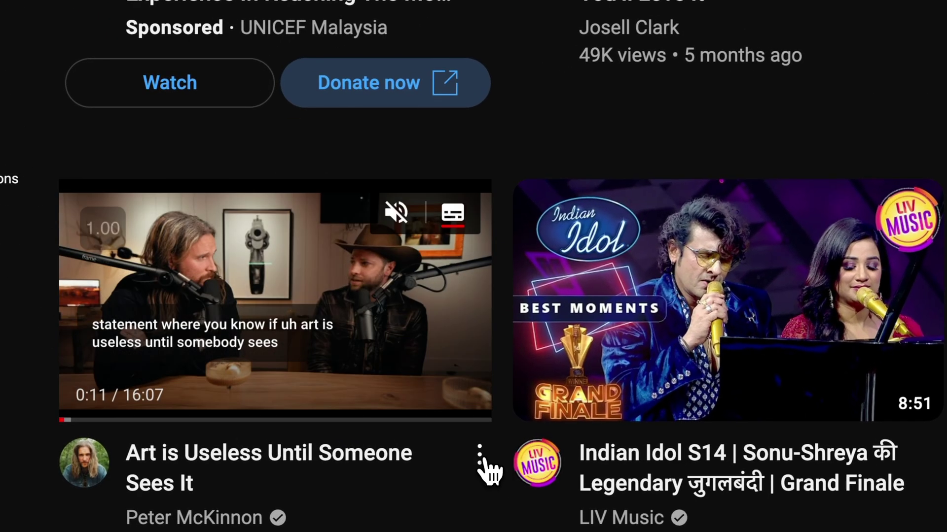
pyautogui.click(480, 454)
pyautogui.click(538, 130)
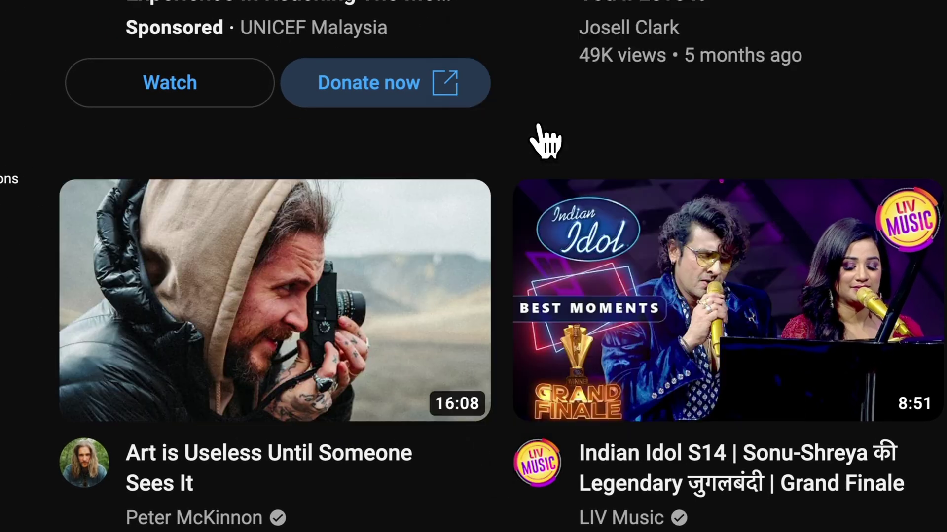
pyautogui.scroll(-12, 597, 187)
pyautogui.scroll(-4, 597, 172)
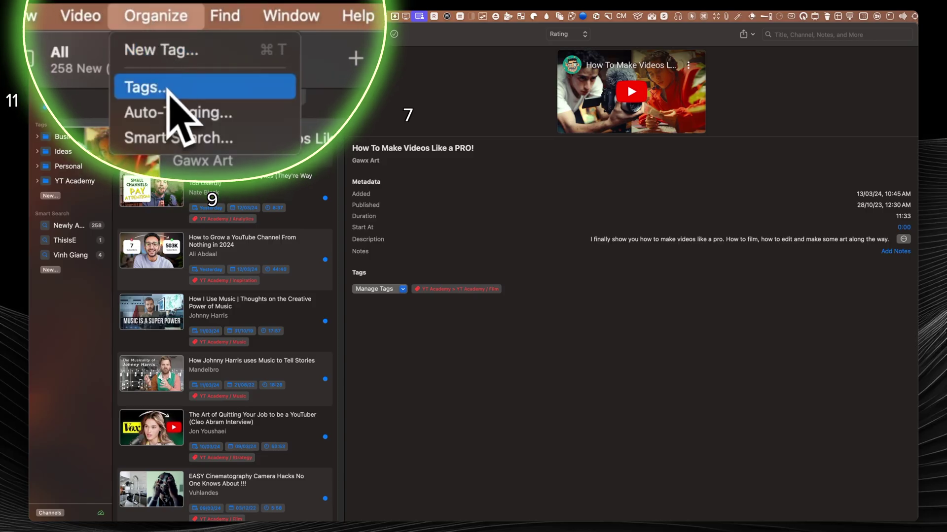
# Step: Open Organize > Tags… and try adding notes and a star rating to the PRO! video
pyautogui.click(237, 90)
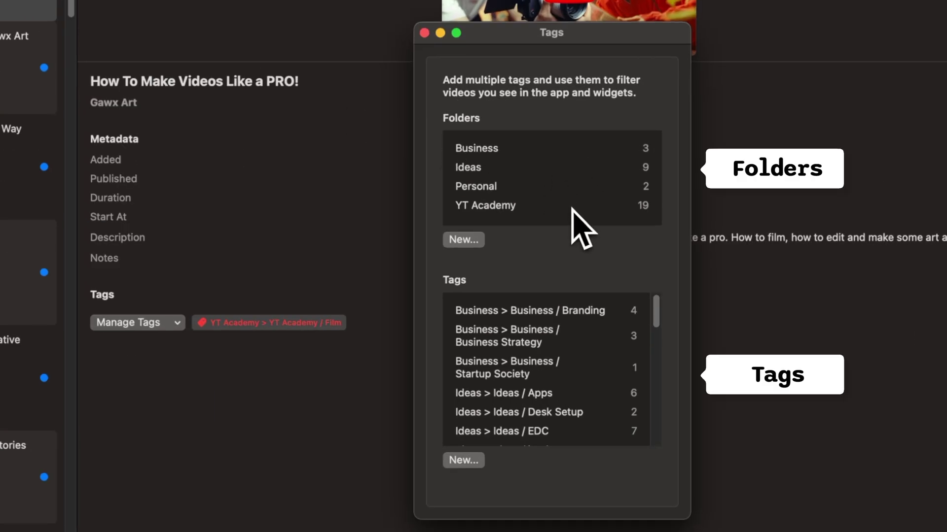
pyautogui.scroll(-1, 549, 344)
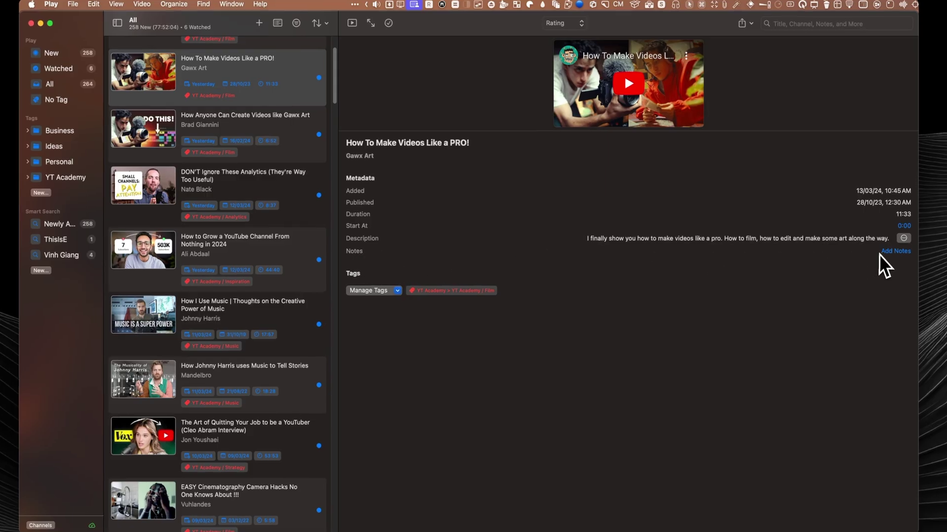
pyautogui.click(882, 252)
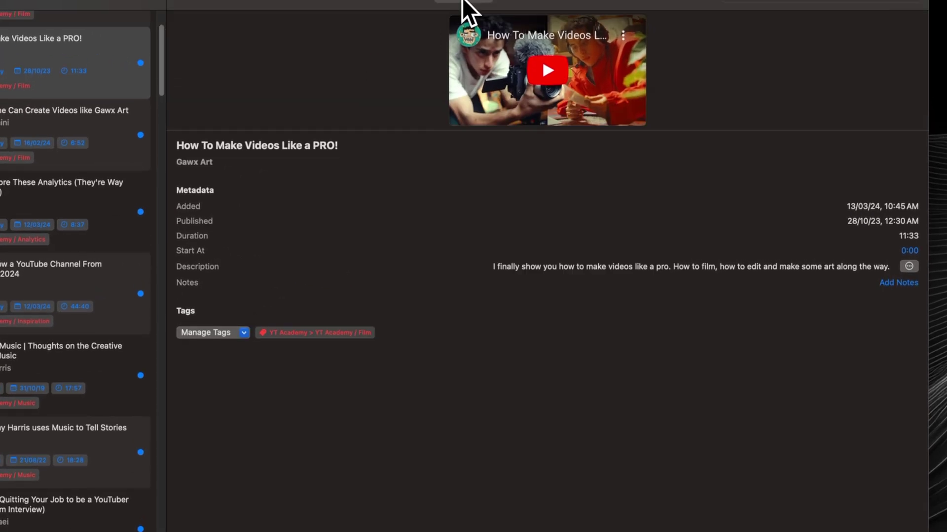
pyautogui.click(458, 30)
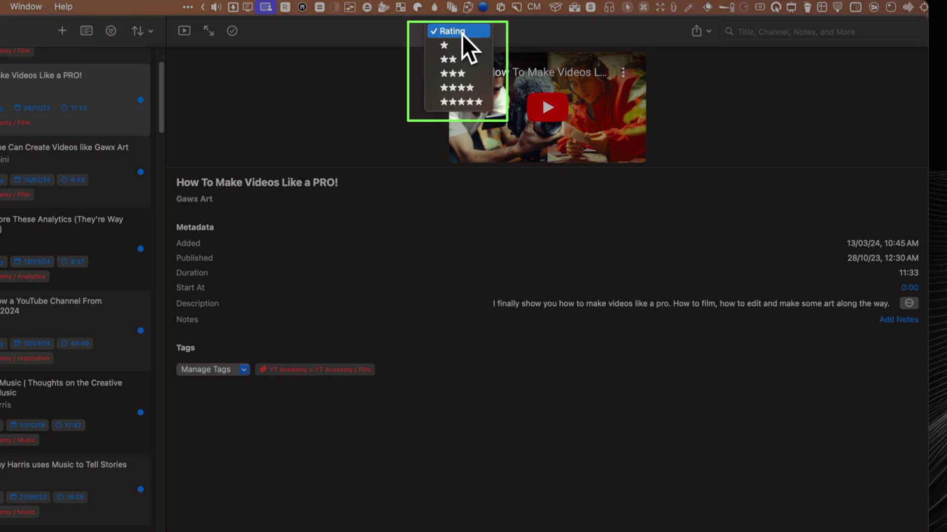
# Step: Try the notes, tags and rating filters, then start editing the YT Academy / Assets tag name
pyautogui.click(741, 31)
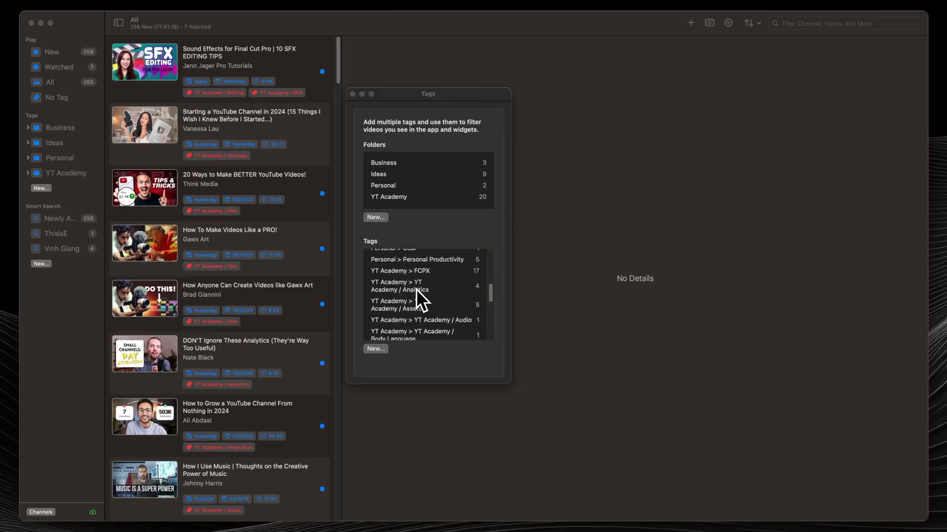
pyautogui.scroll(-1, 416, 289)
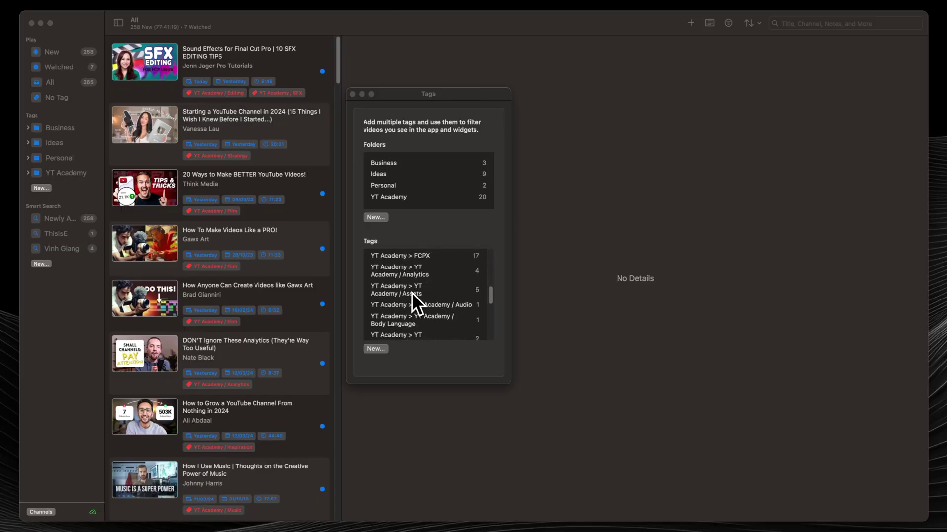
pyautogui.doubleClick(412, 292)
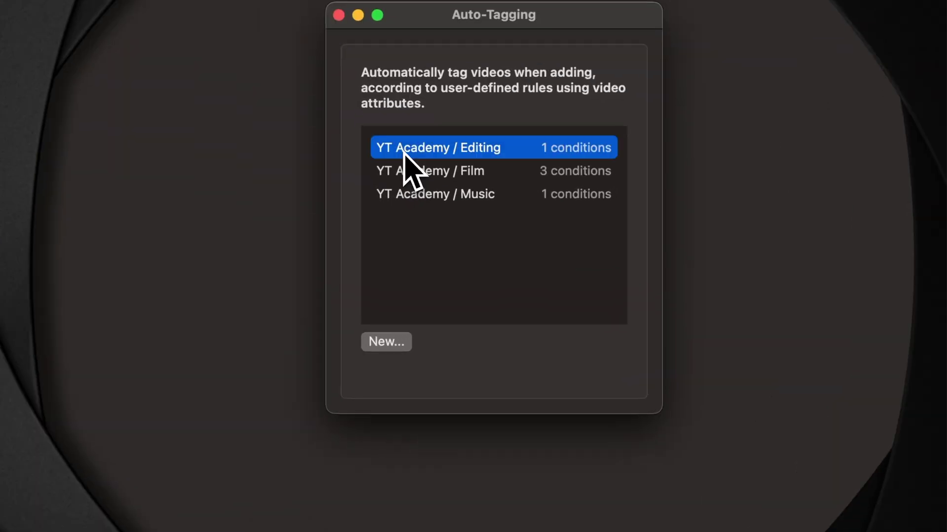
# Step: Open the YT Academy / Editing auto-tagging rule and inspect its Title condition
pyautogui.doubleClick(400, 146)
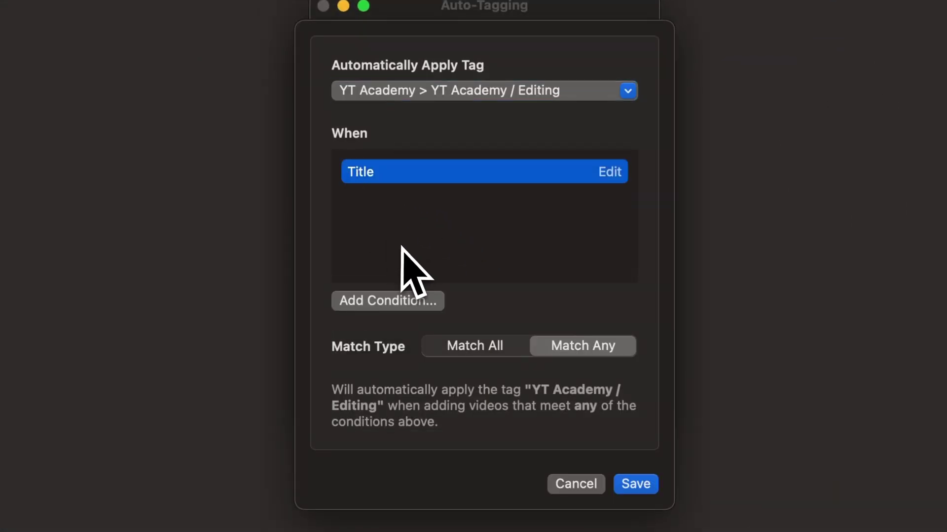
pyautogui.click(400, 300)
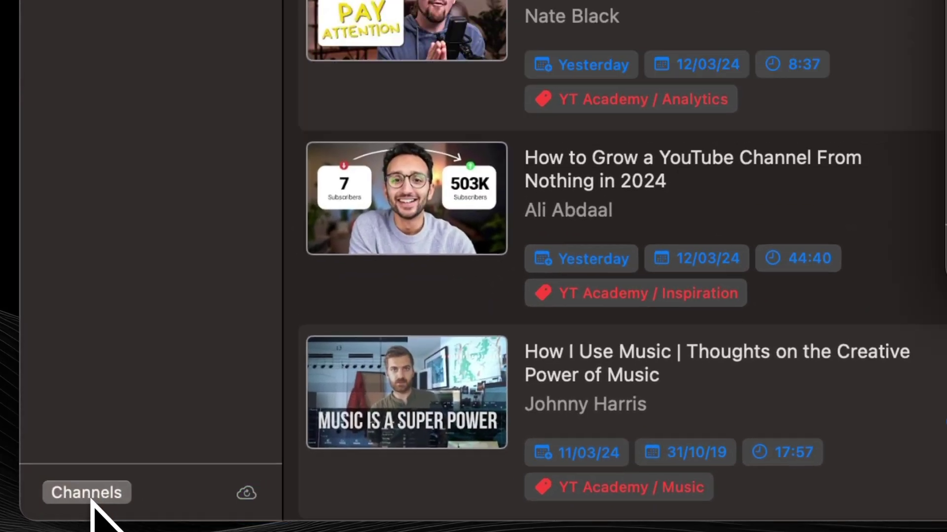
# Step: Show Digital Spaghetti's videos from the Channels inbox, then scroll the YT Academy tags list
pyautogui.click(91, 499)
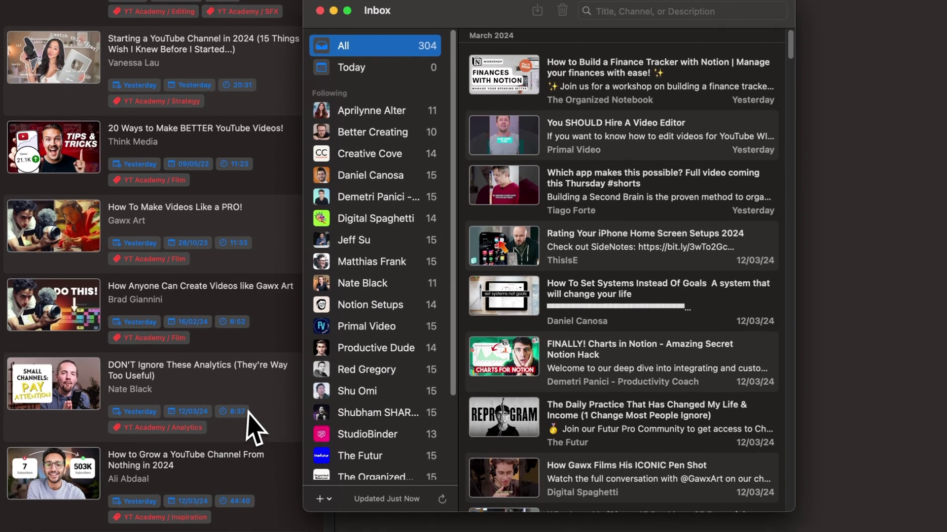
pyautogui.scroll(-5, 392, 300)
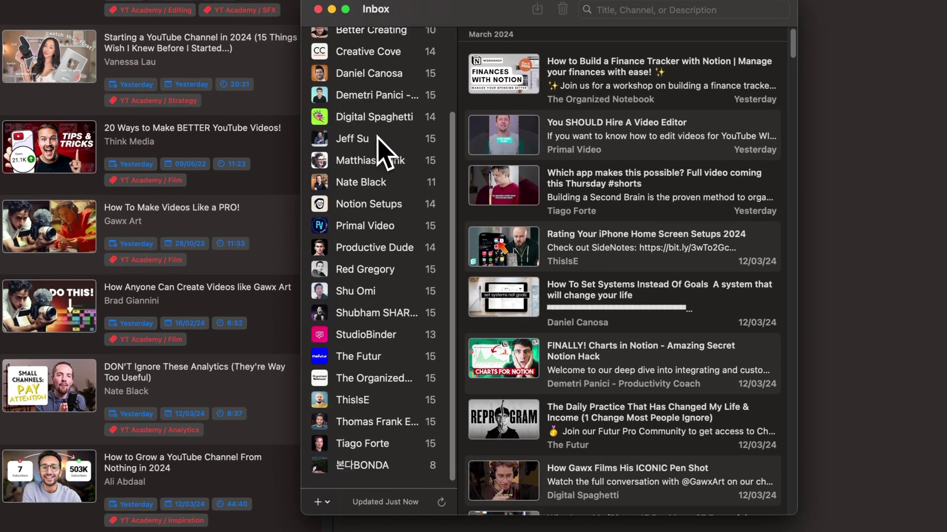
pyautogui.click(372, 118)
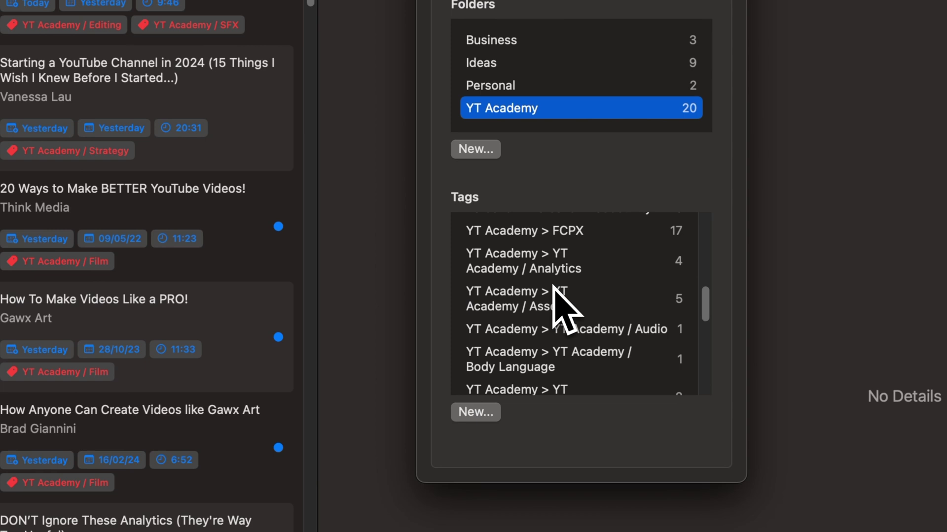
pyautogui.scroll(-5, 553, 287)
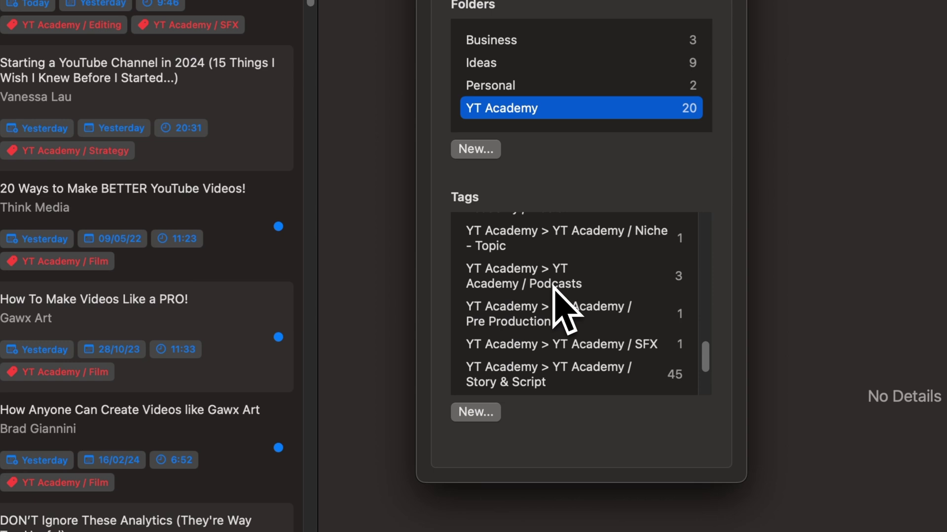
pyautogui.scroll(-4, 555, 288)
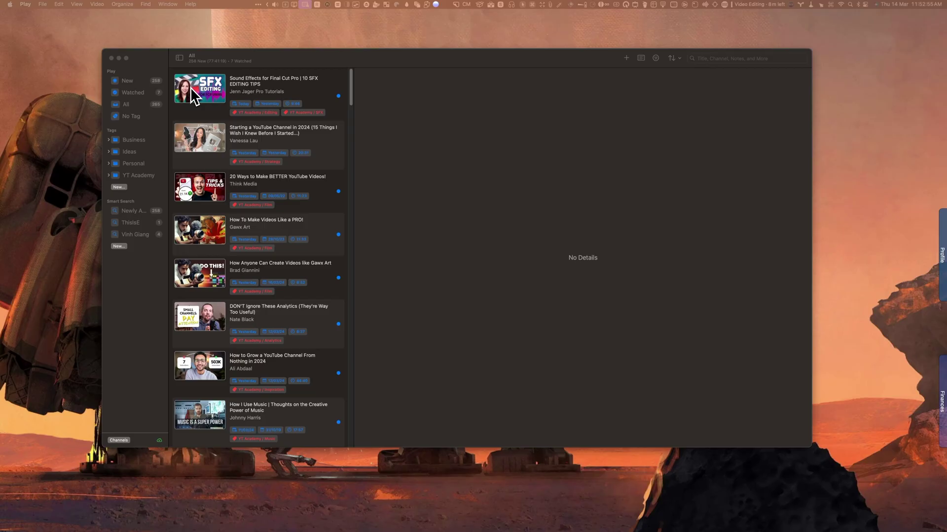
# Step: Bring Play forward and open the SFX Editing Tips video in Safari
pyautogui.click(195, 86)
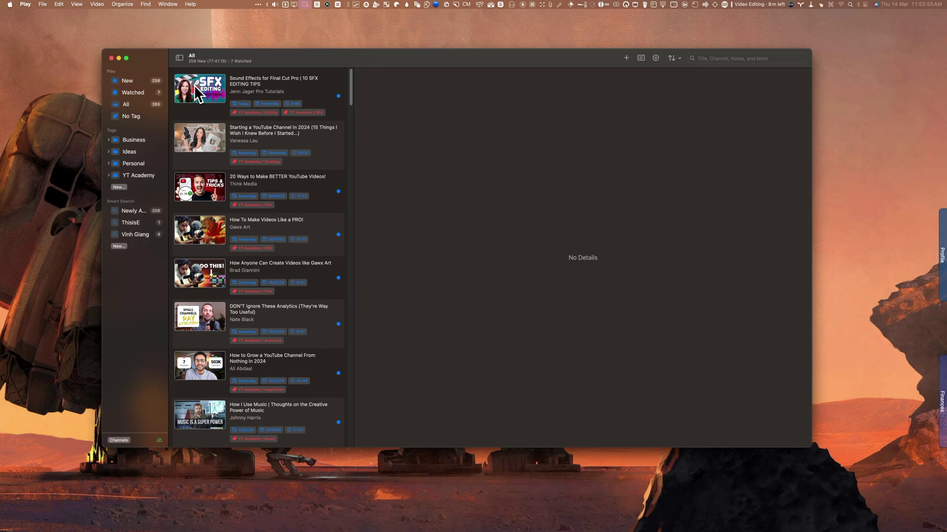
pyautogui.doubleClick(216, 92)
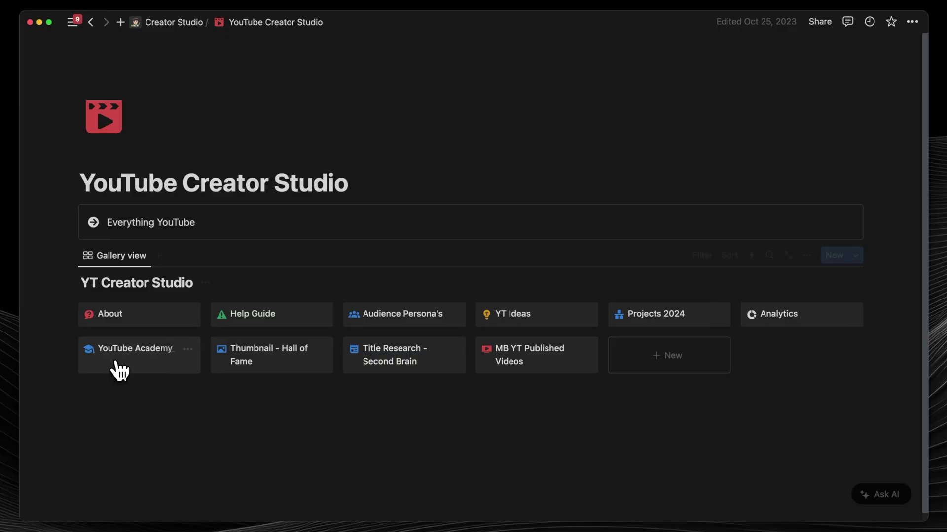
# Step: Open YouTube Academy, then YT Academy Course, then the YT Academy - Master Database page
pyautogui.click(126, 366)
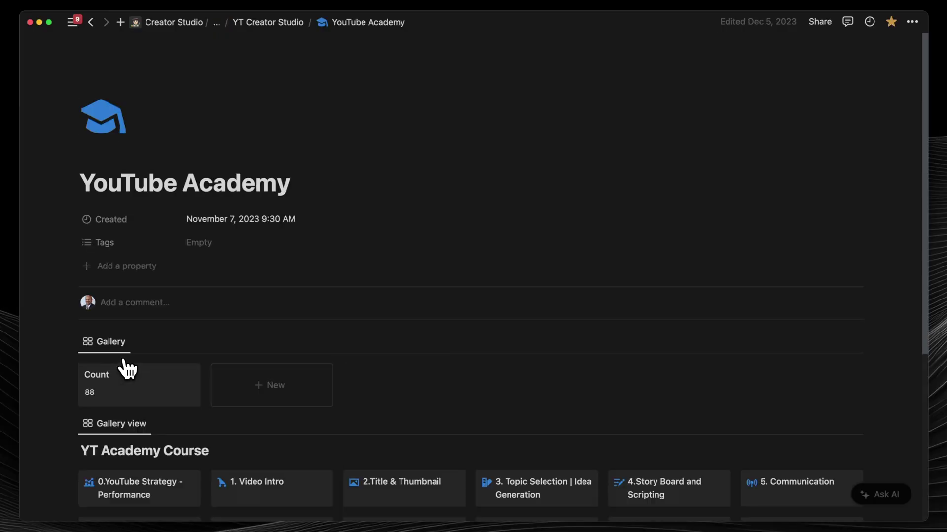
pyautogui.scroll(-4, 127, 367)
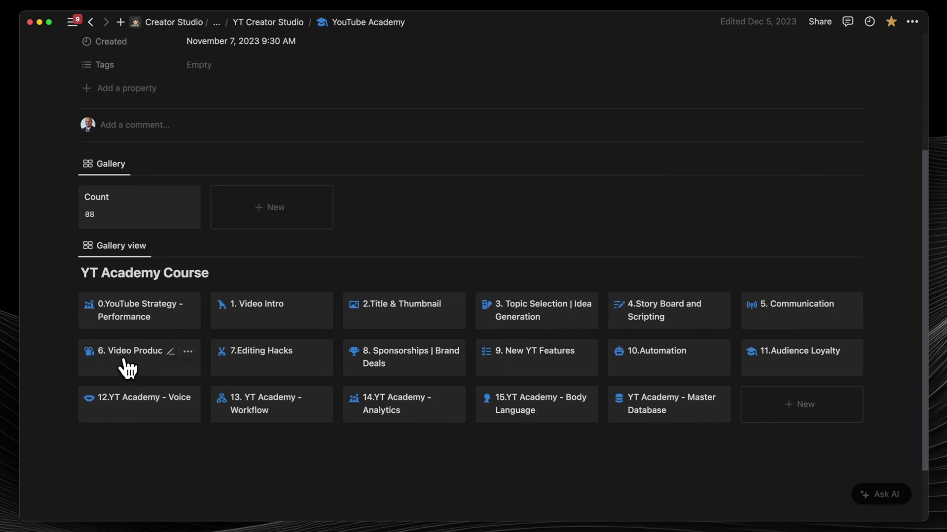
pyautogui.click(144, 272)
pyautogui.click(652, 240)
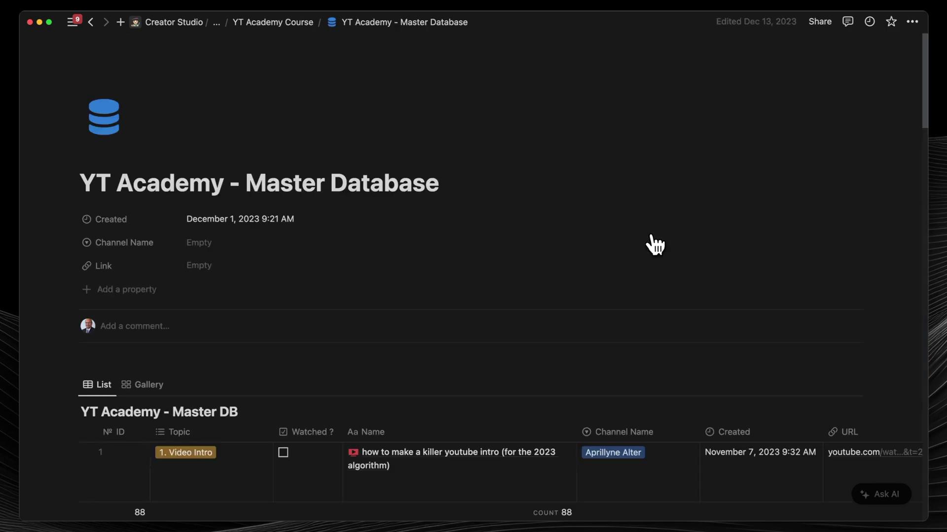
# Step: Check the first video's Topic options, then open the 2.Title & Thumbnail course page
pyautogui.scroll(-5, 282, 266)
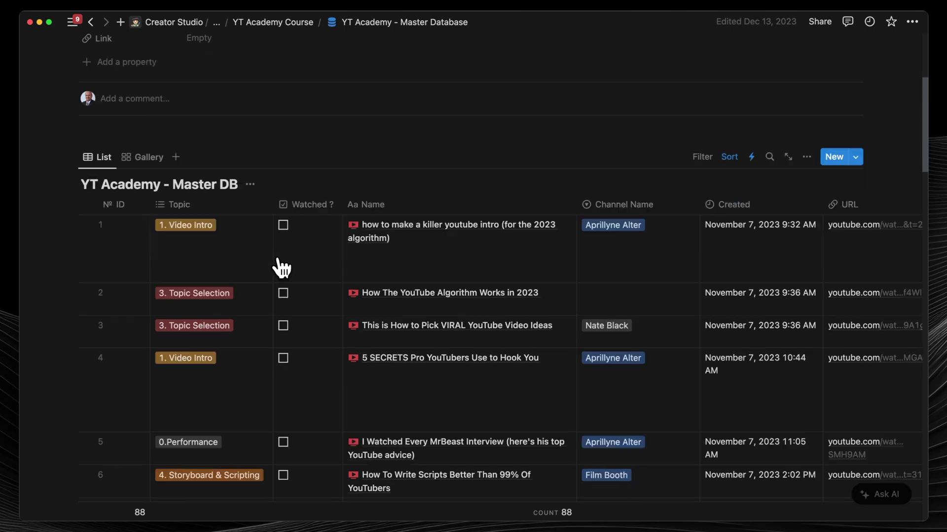
pyautogui.click(238, 219)
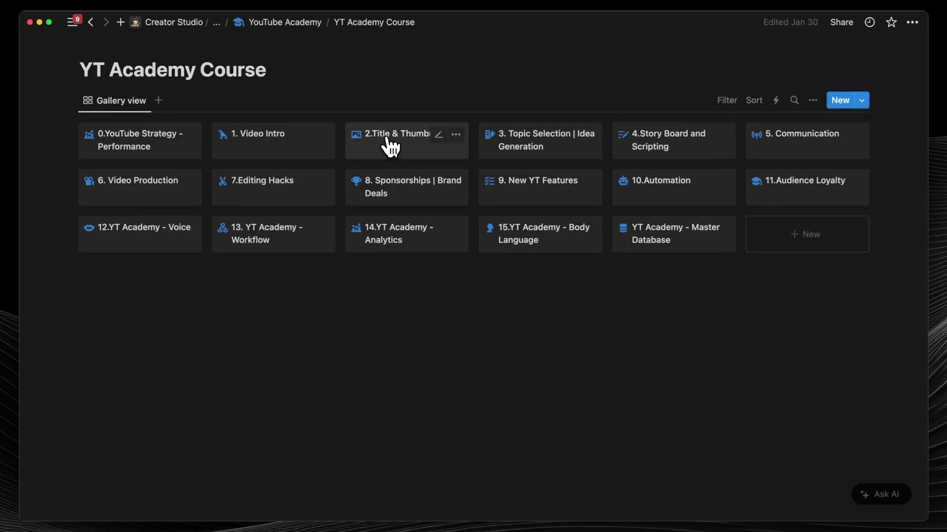
pyautogui.click(387, 143)
pyautogui.scroll(-5, 354, 188)
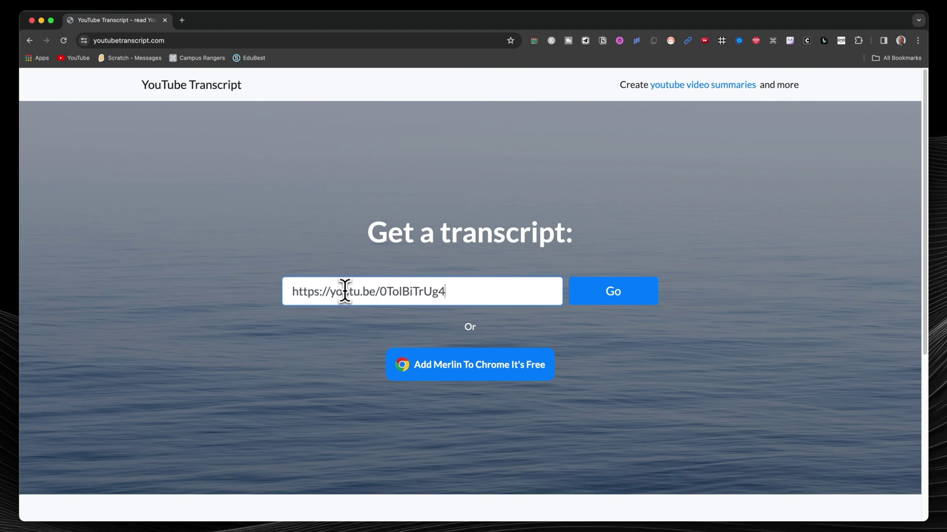
# Step: Fetch the transcript for the 'how to make a killer thumbnail' video and scroll through it
pyautogui.click(641, 296)
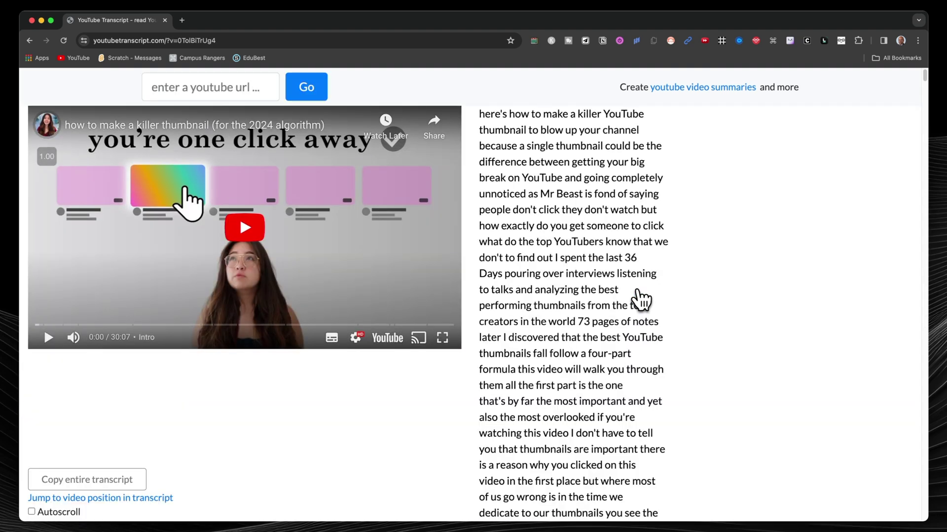
pyautogui.scroll(-2, 641, 299)
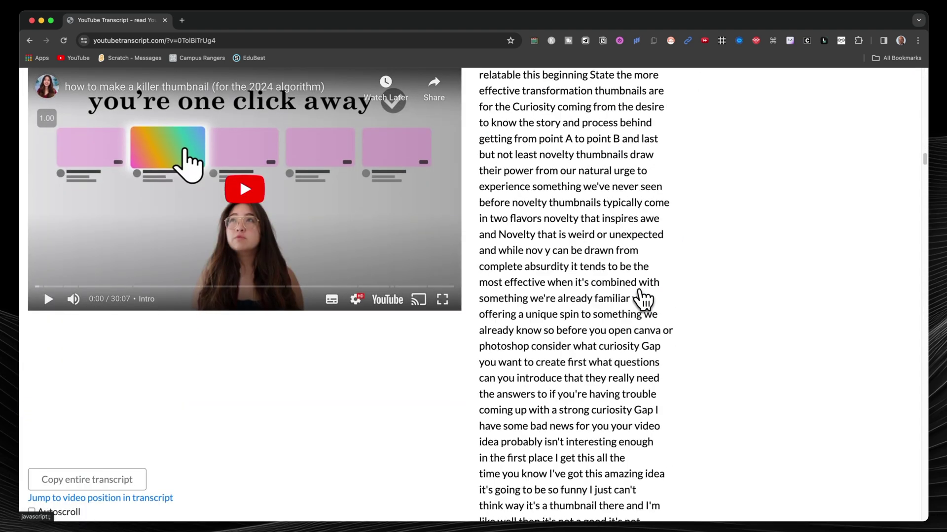
pyautogui.scroll(-10, 644, 298)
pyautogui.scroll(-10, 640, 299)
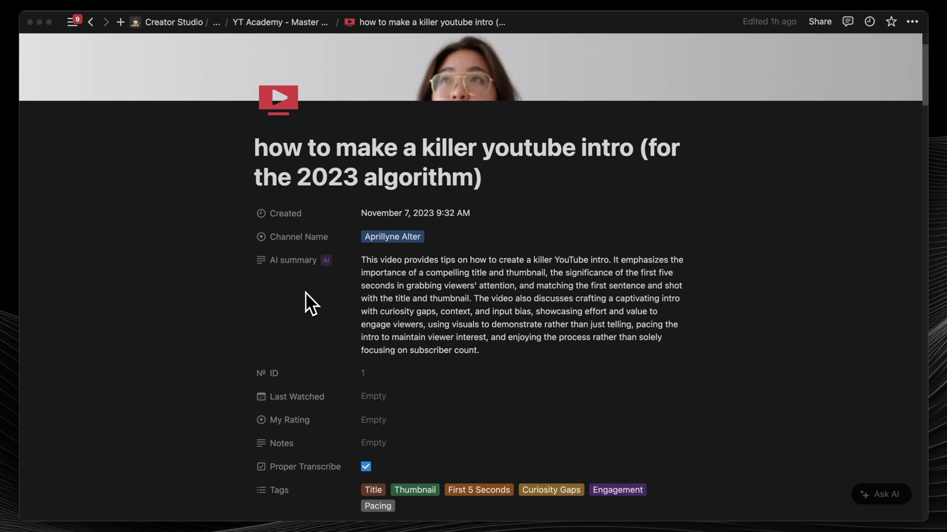
pyautogui.scroll(-10, 306, 292)
pyautogui.scroll(-4, 306, 294)
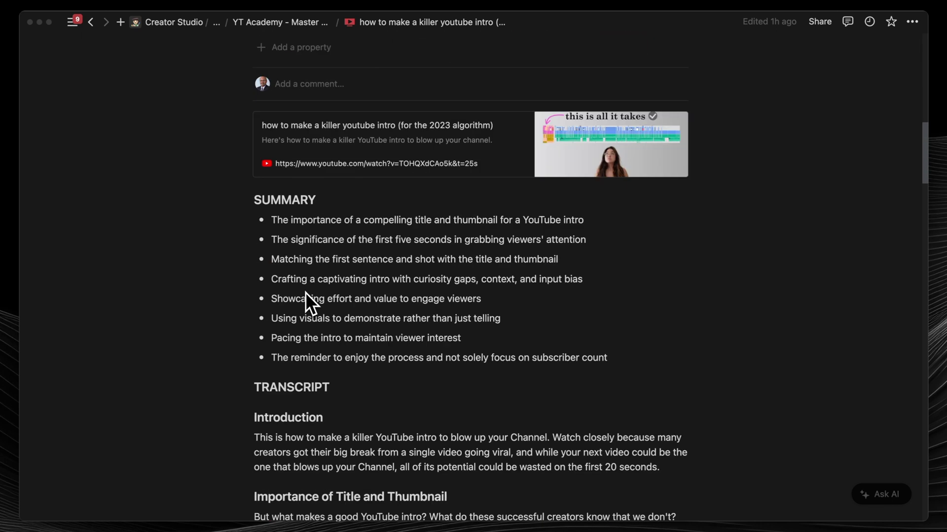
pyautogui.scroll(-10, 306, 292)
pyautogui.scroll(-11, 306, 292)
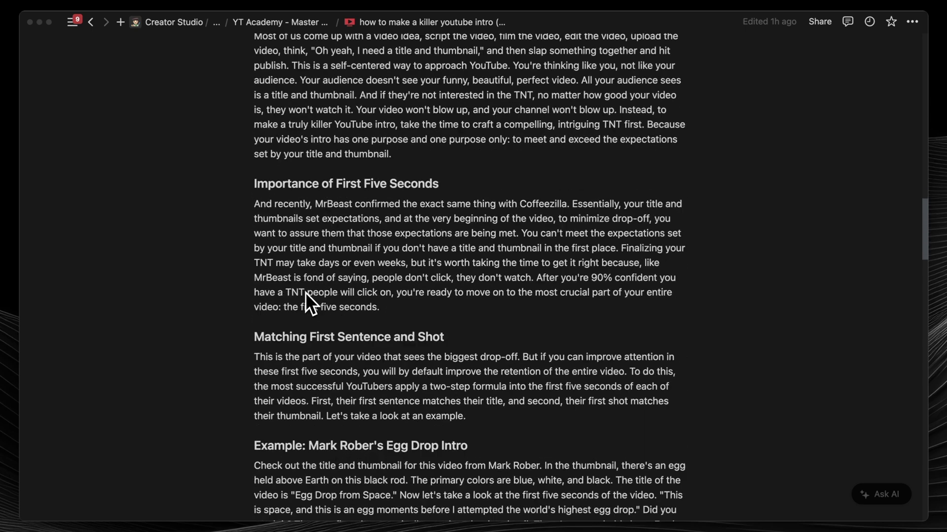
pyautogui.scroll(-1, 305, 291)
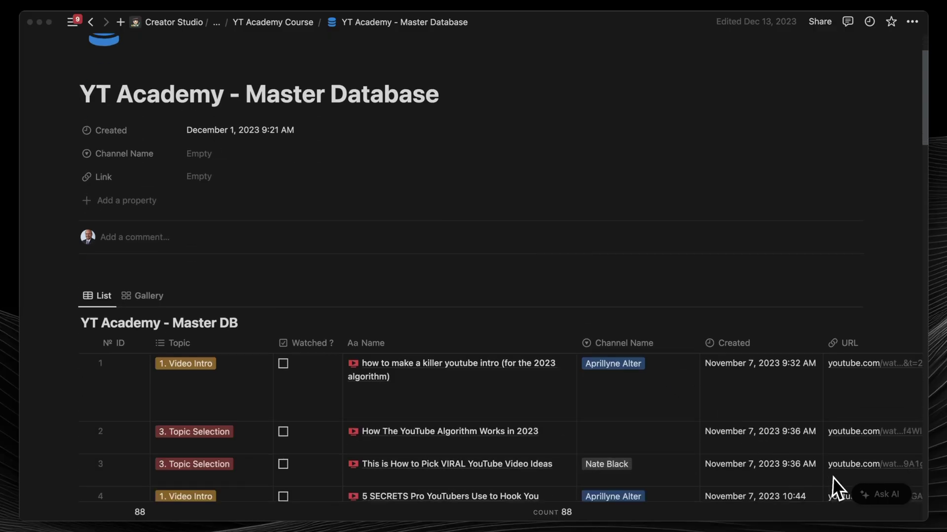
# Step: Ask Notion AI how to make interesting YouTube thumbnails, referring to the YouTube Academy Master Database
pyautogui.click(878, 496)
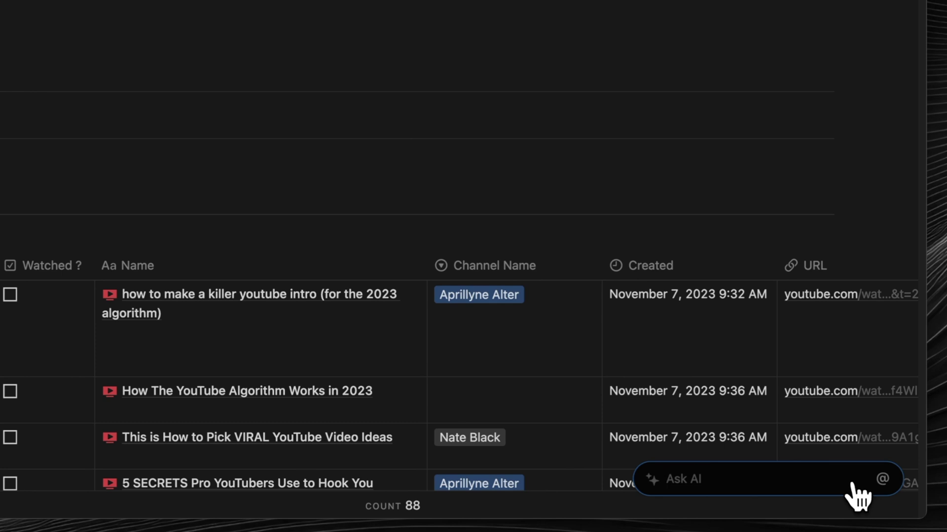
pyautogui.write('how')
pyautogui.write("do I make interesting thumbnails for my YouTube video - refer to the 'YouTube Academy - Master Database'.")
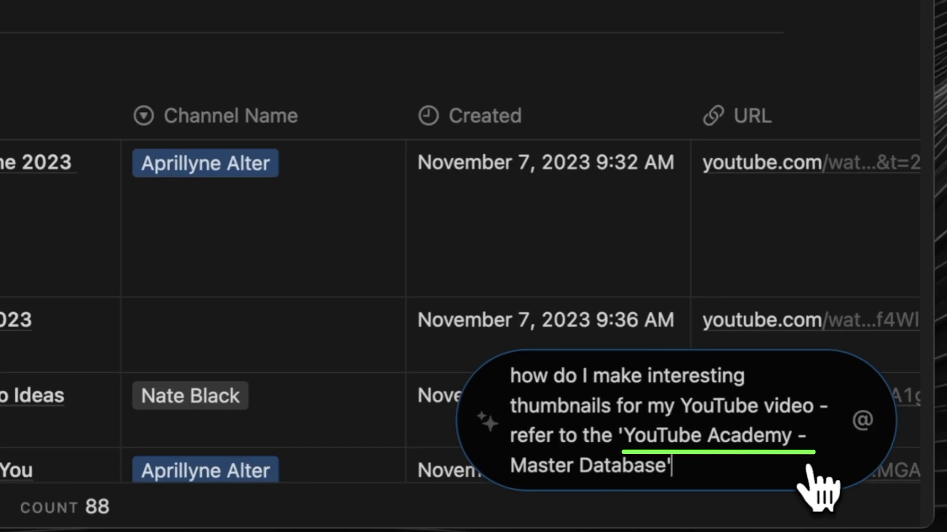
pyautogui.press('Return')
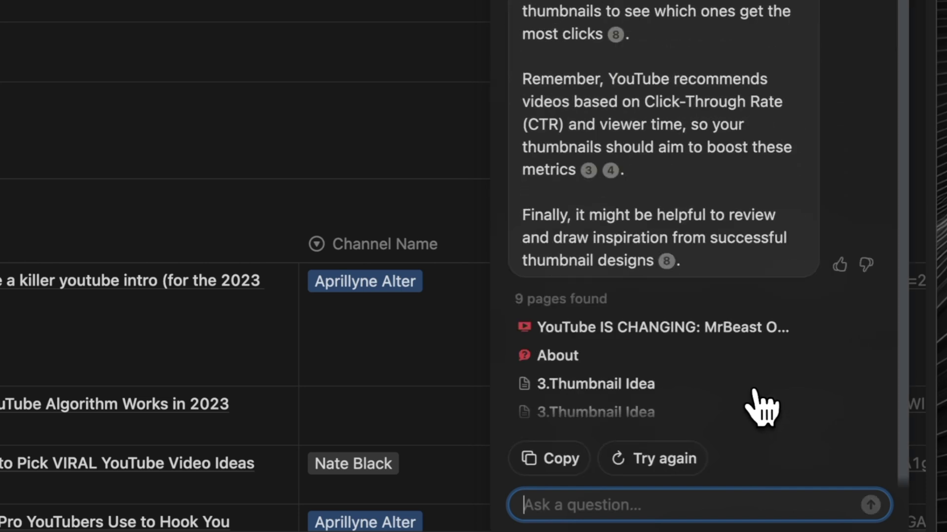
pyautogui.scroll(3, 771, 373)
pyautogui.moveTo(748, 52)
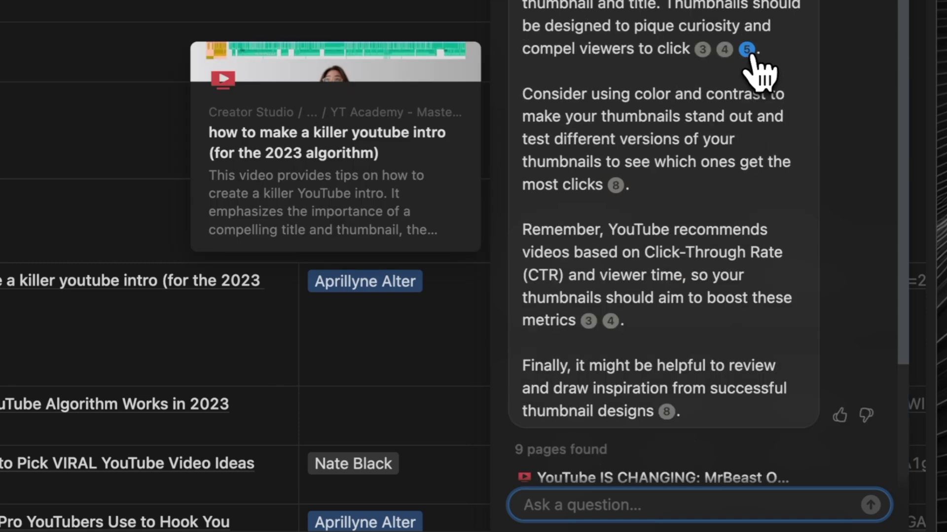